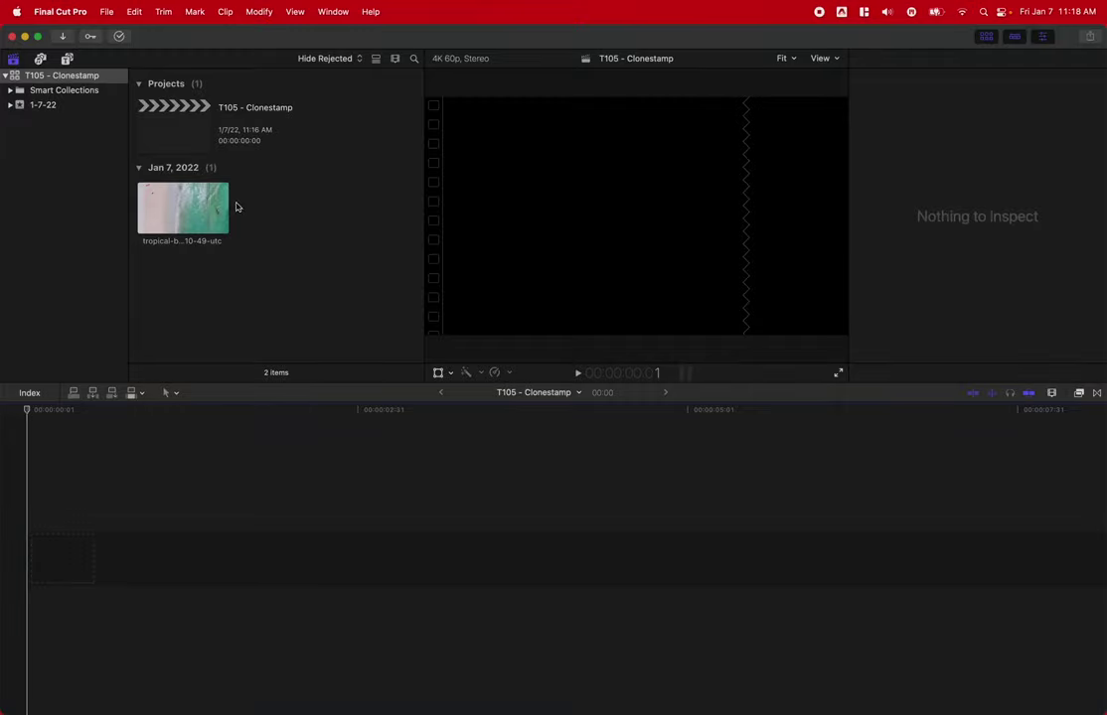
- Add the tropical-beach clip to the start of the timeline and trim its end to about four seconds
left_click_drag(203, 205, 87, 580)
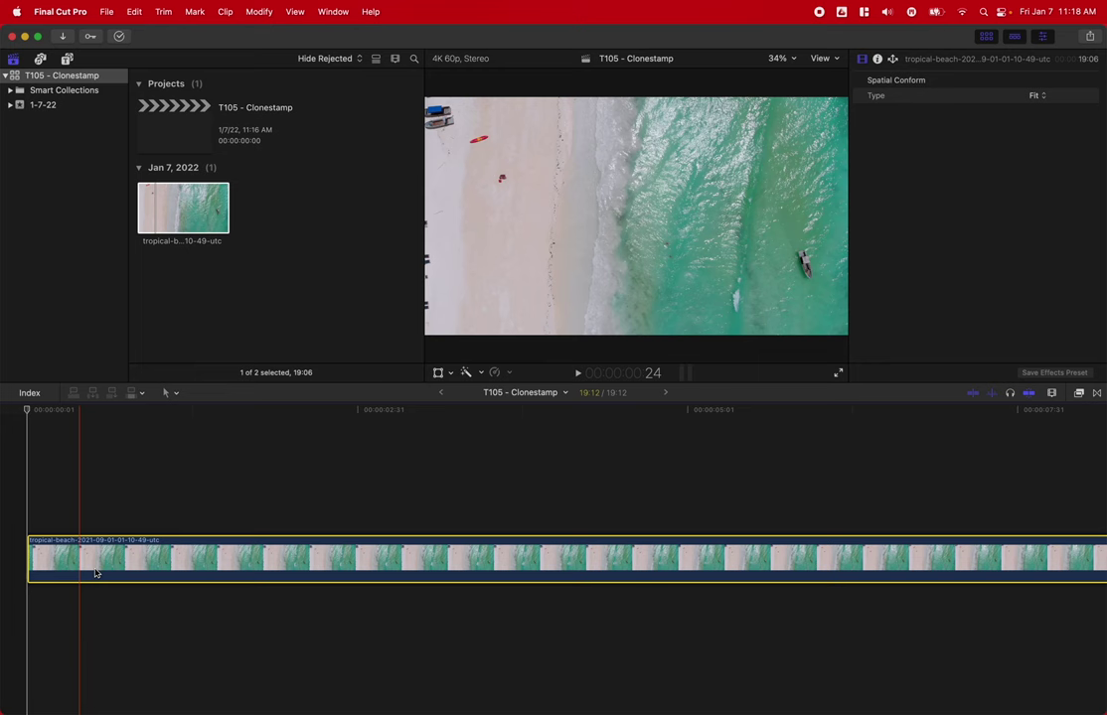
key("alt+bracketright")
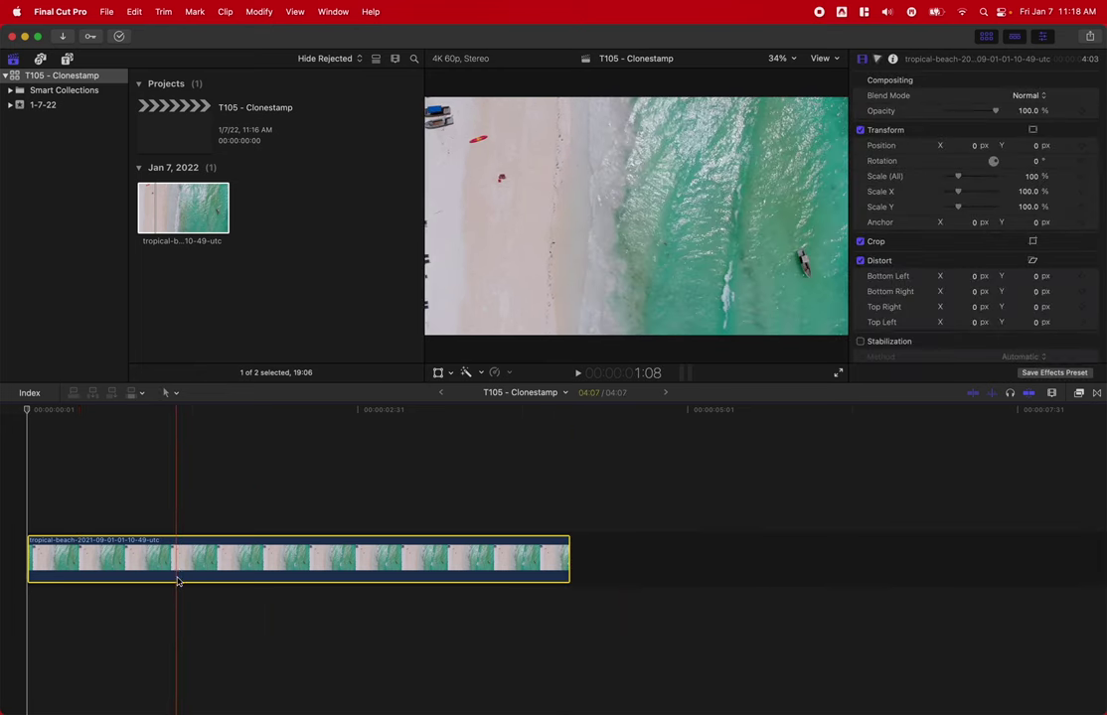
- Duplicate the beach clip above the original, set the copy's opacity to 50% and offset its position to X 265.3, Y -10.3 px
left_click_drag(177, 581, 165, 499)
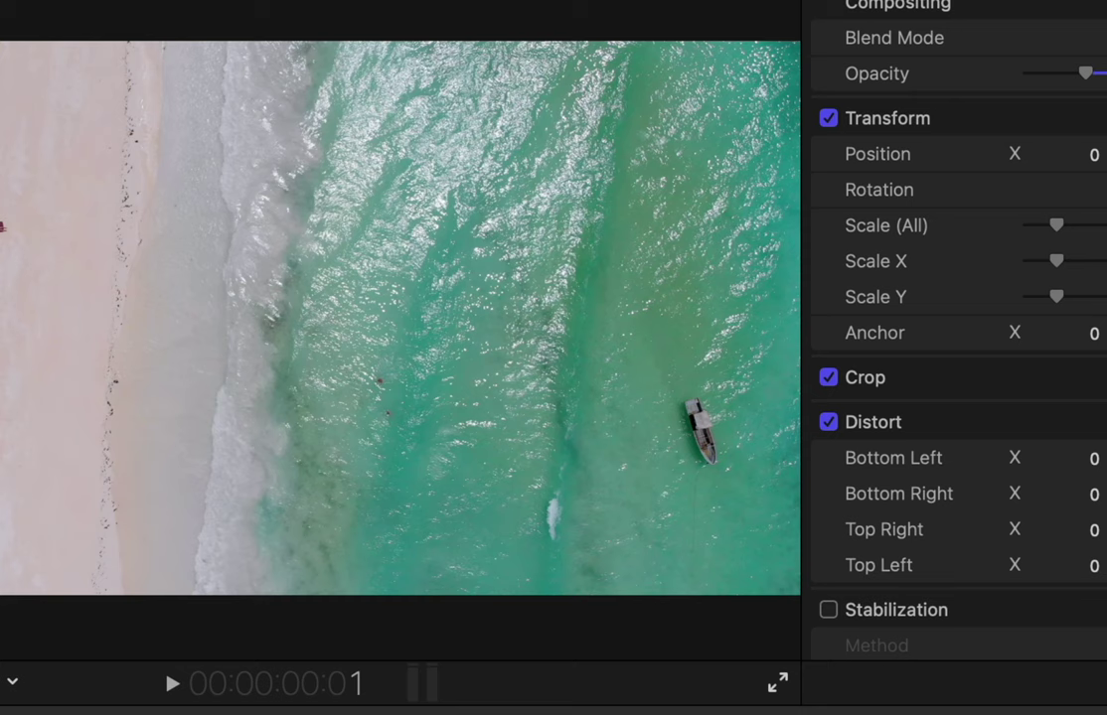
key("shift+t")
left_click_drag(76, 396, 161, 422)
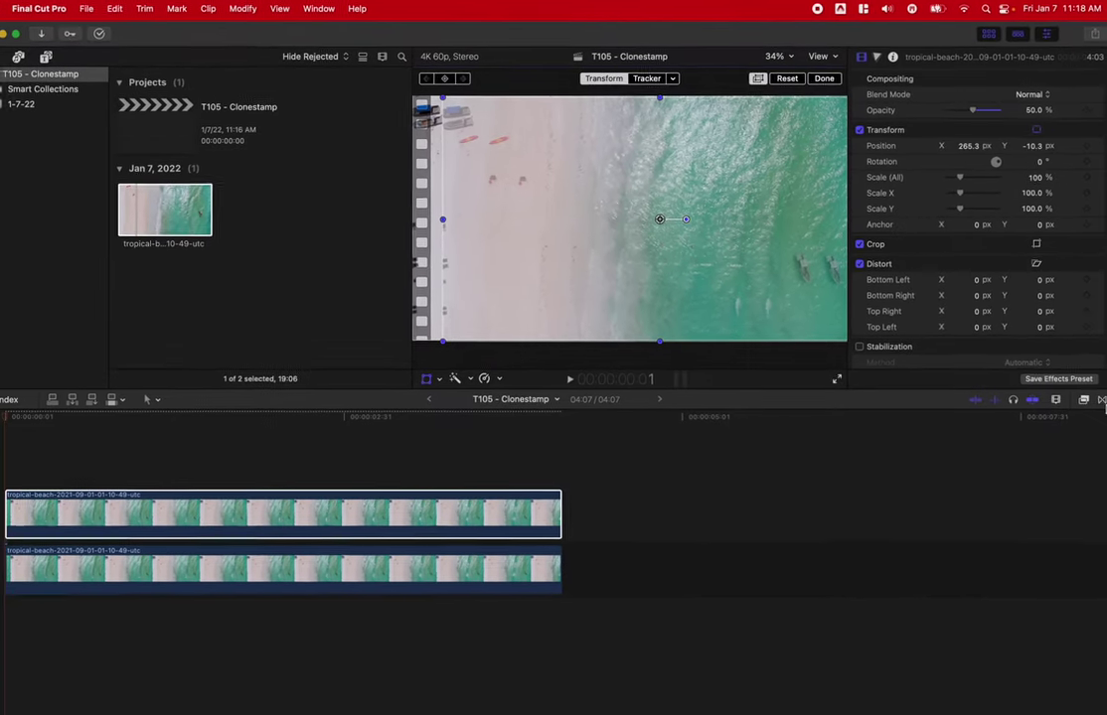
- Find the Shape Mask effect and apply it to the upper beach clip
left_click(1079, 393)
left_click(944, 705)
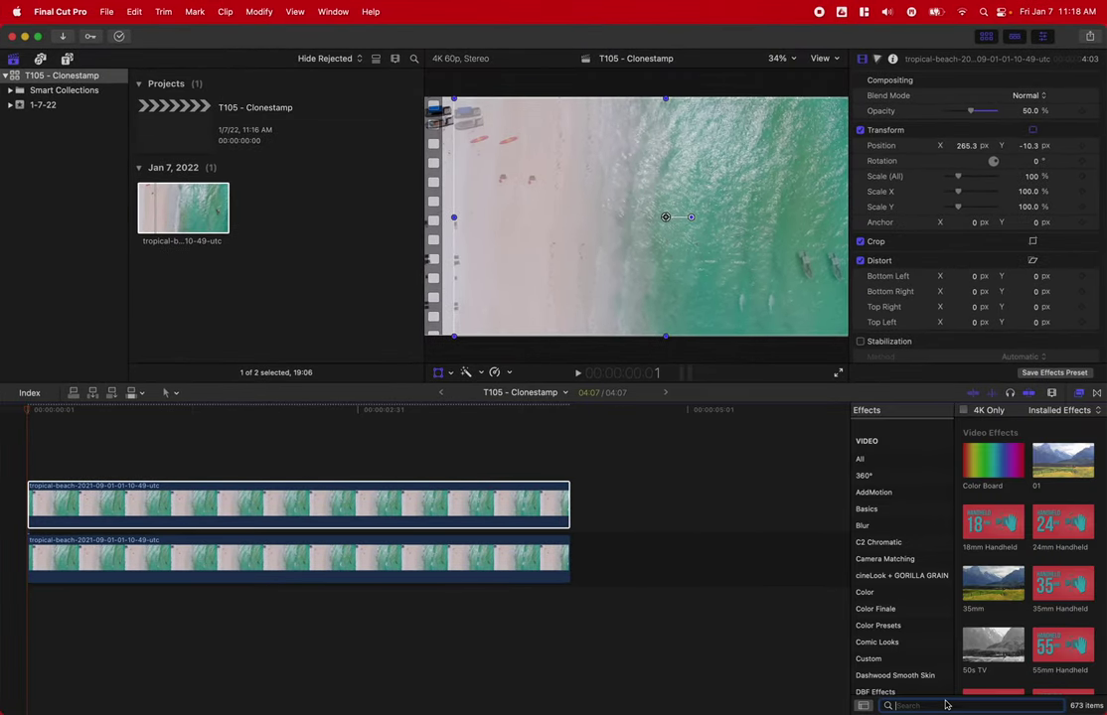
type("shap")
left_click_drag(993, 447, 387, 512)
- Shrink the shape mask to about 19.17% scale, feather it to 842.8 and place it over the boat at X 1218.1, Y -441.6 px
left_click_drag(672, 224, 652, 249)
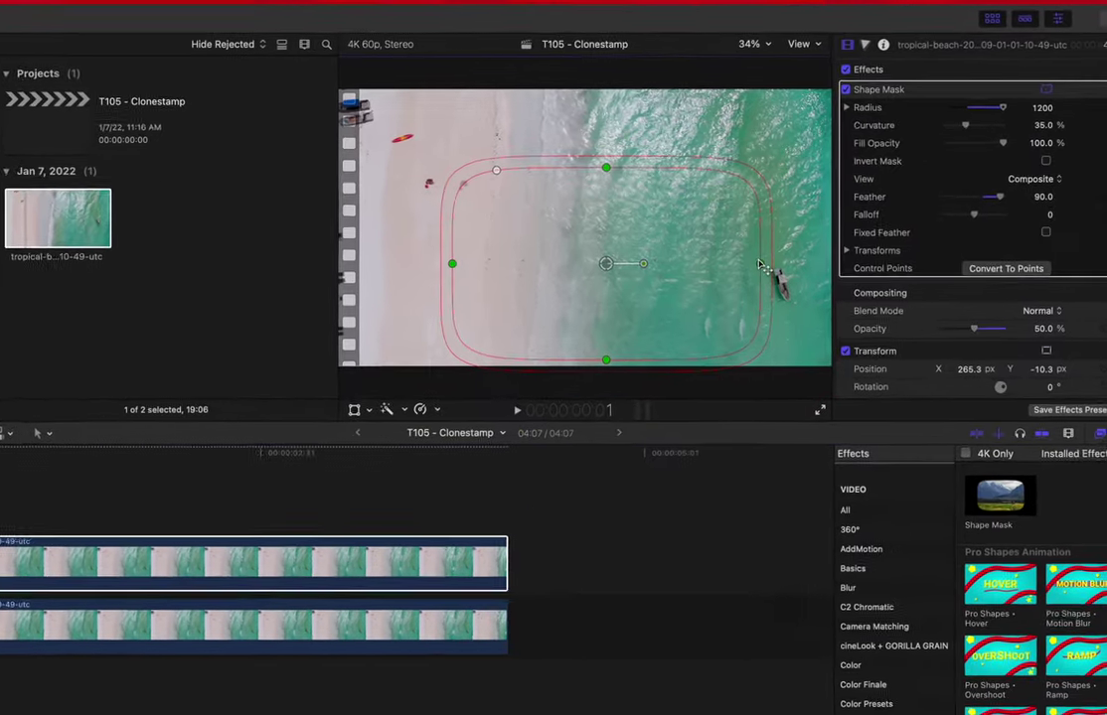
left_click_drag(786, 247, 681, 242)
left_click_drag(308, 191, 316, 309)
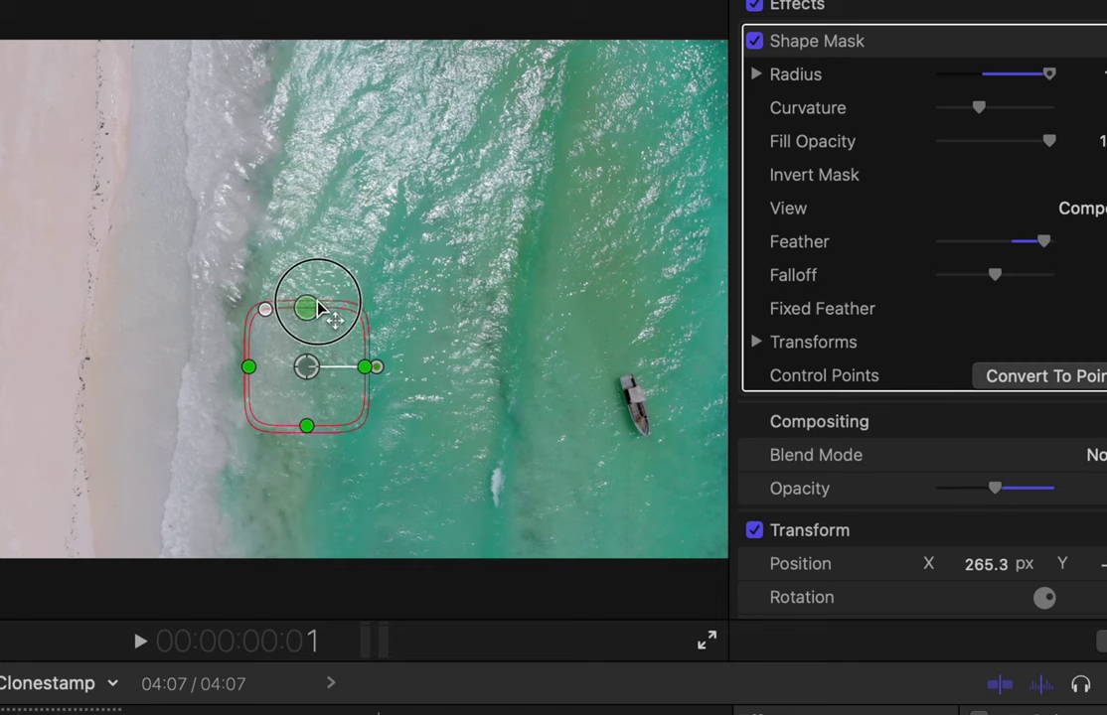
left_click_drag(307, 368, 643, 413)
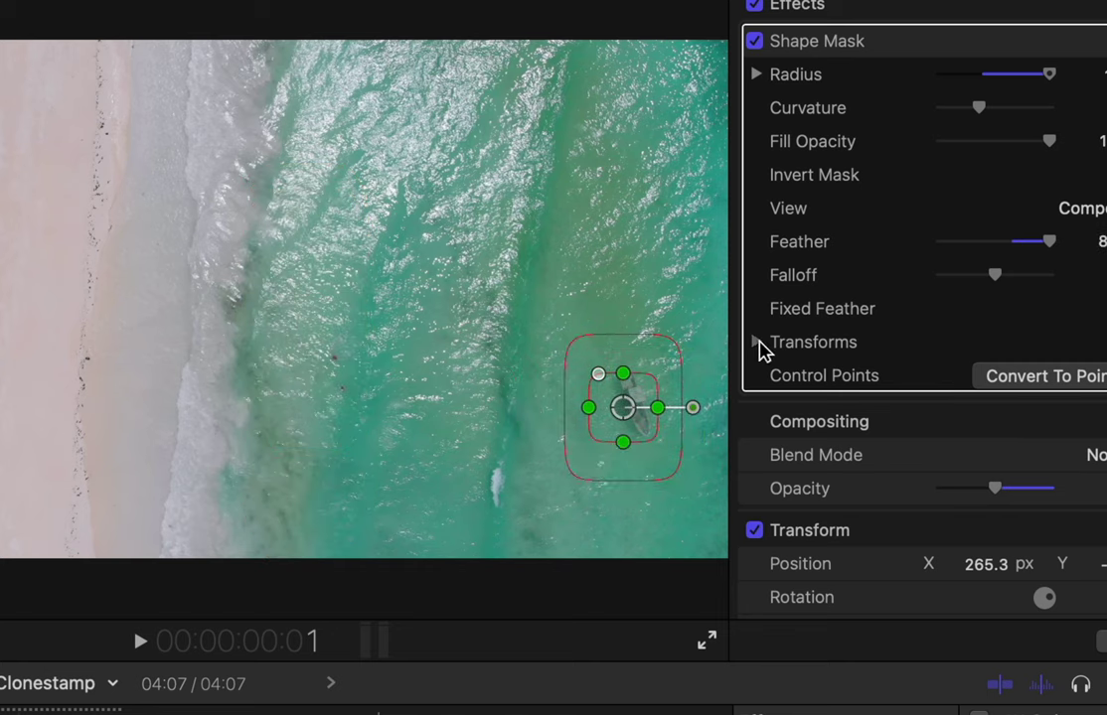
- Keyframe the mask's position at the start, at 1:58 (X 1198.5, Y -419.4 px) and at 3:01 (X 1200.7, Y -406.0 px) to follow the boat
left_click(757, 341)
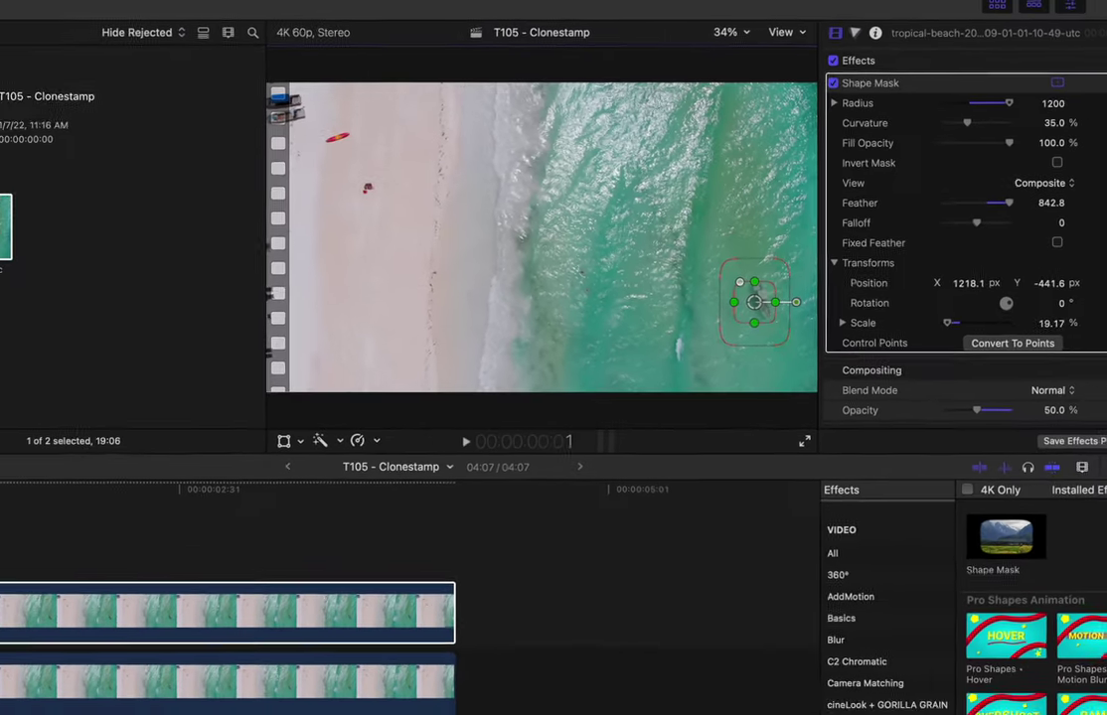
left_click_drag(30, 420, 286, 428)
left_click_drag(800, 269, 797, 266)
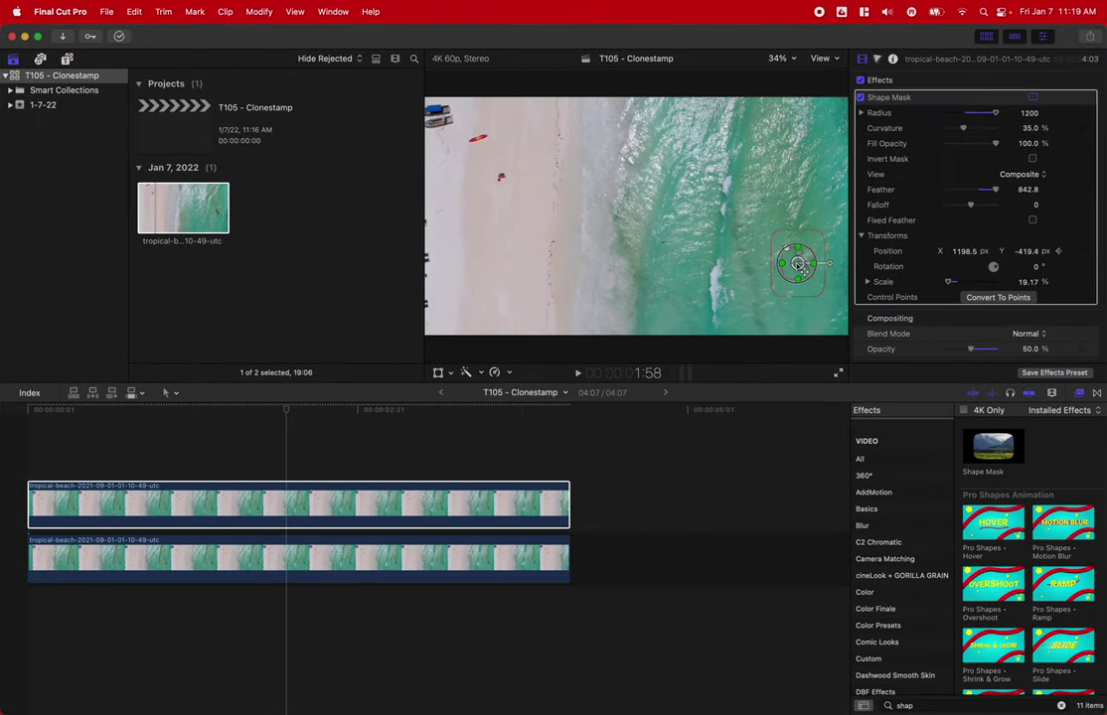
left_click_drag(246, 419, 422, 411)
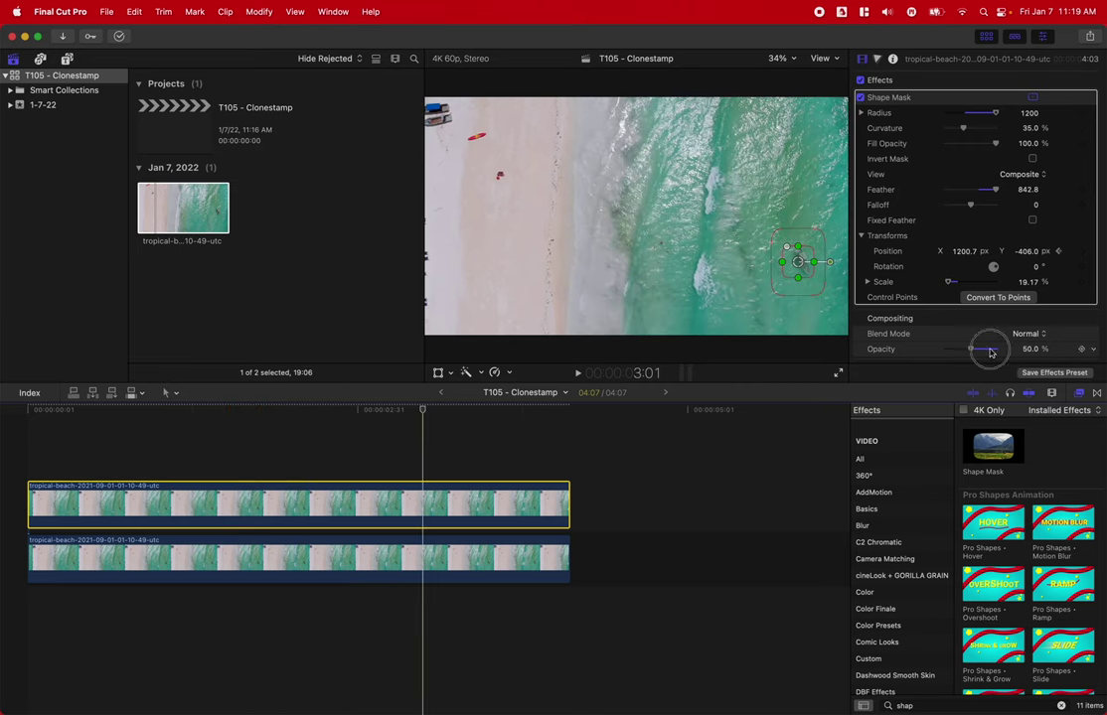
- Set the upper clip's opacity to 100% and play the sequence from the start
left_click_drag(294, 411, 5, 439)
key("space")
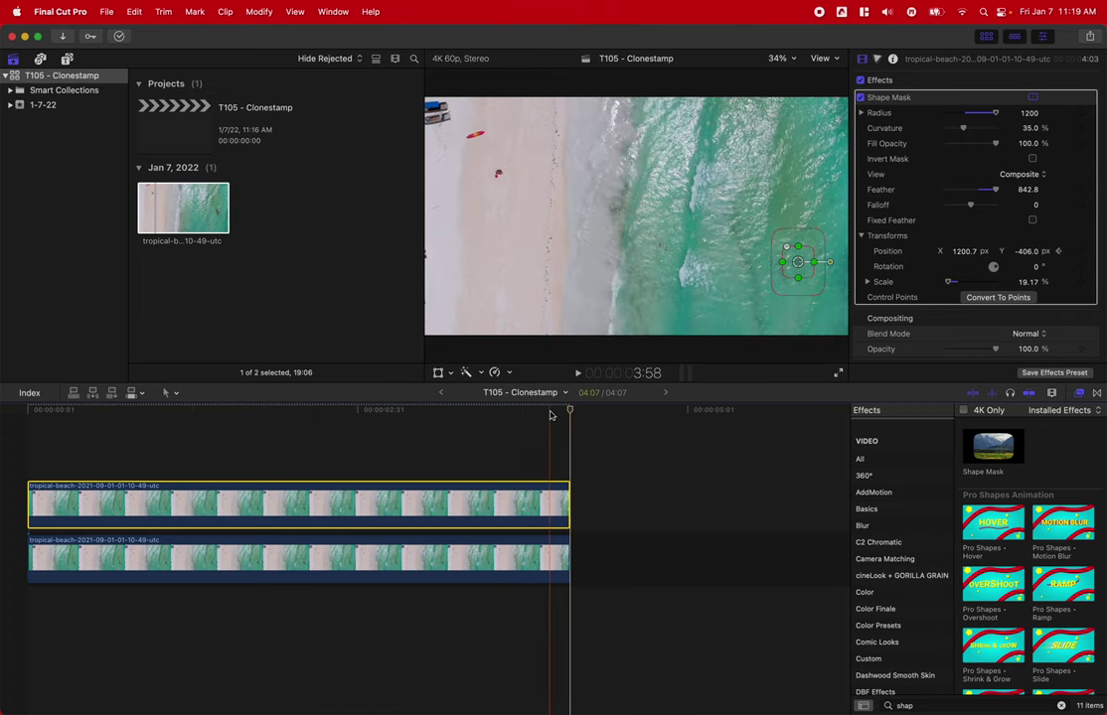
- Remove the Shape Mask effect from the upper beach clip
left_click(119, 397)
left_click_drag(120, 392, 116, 393)
key("Delete")
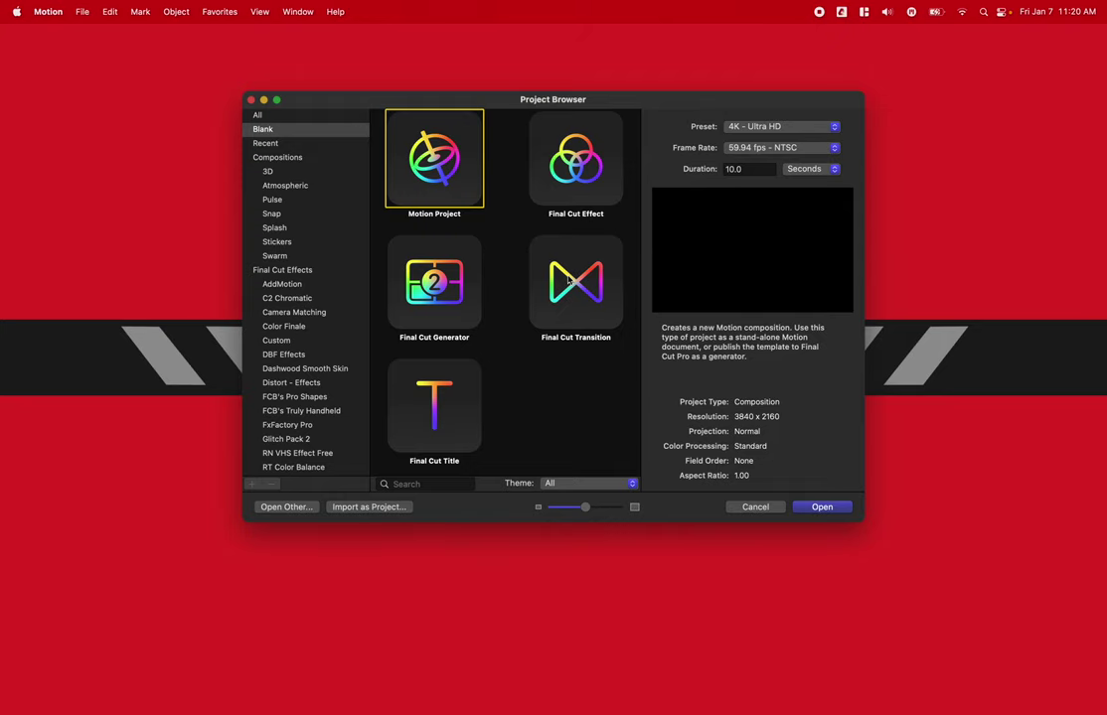
- In Motion, create a Final Cut Effect project in 4K - Ultra HD at 59.94 fps and make a clone layer of its Effect Source
left_click(557, 198)
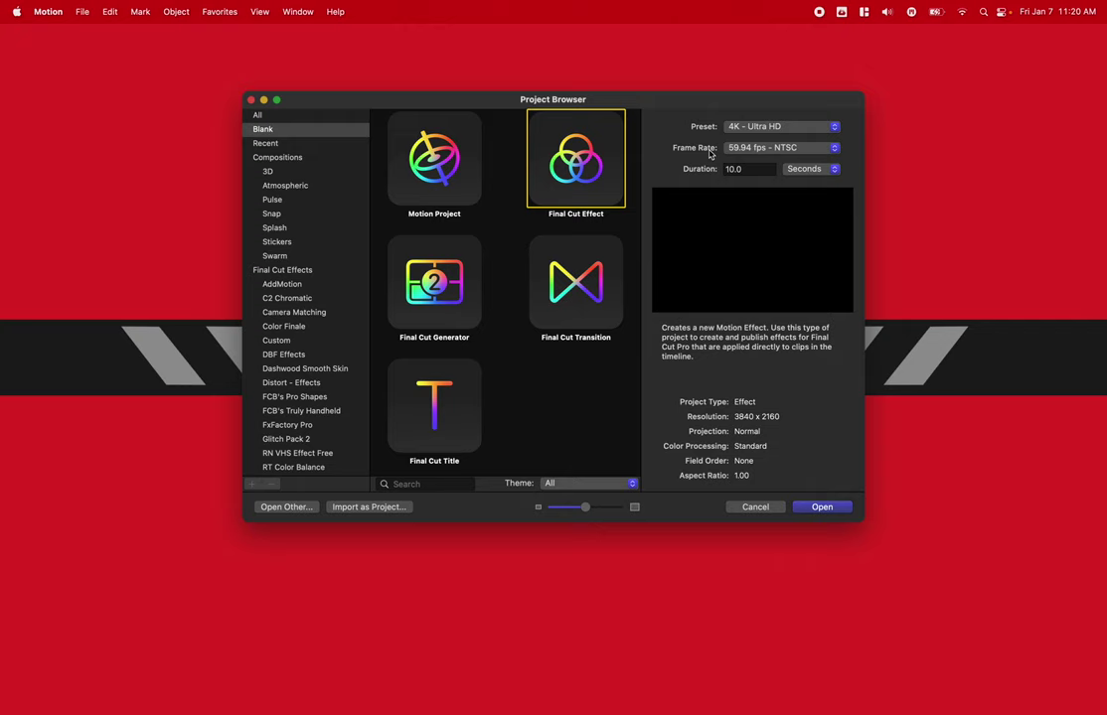
left_click(844, 512)
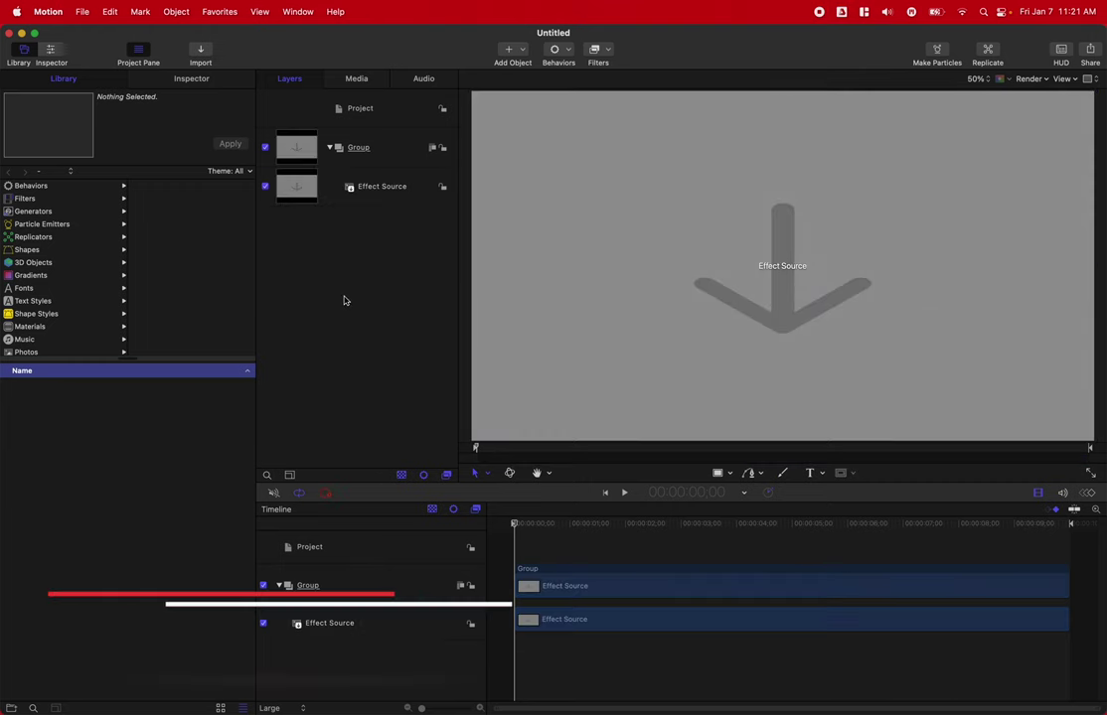
left_click(373, 186)
key("k")
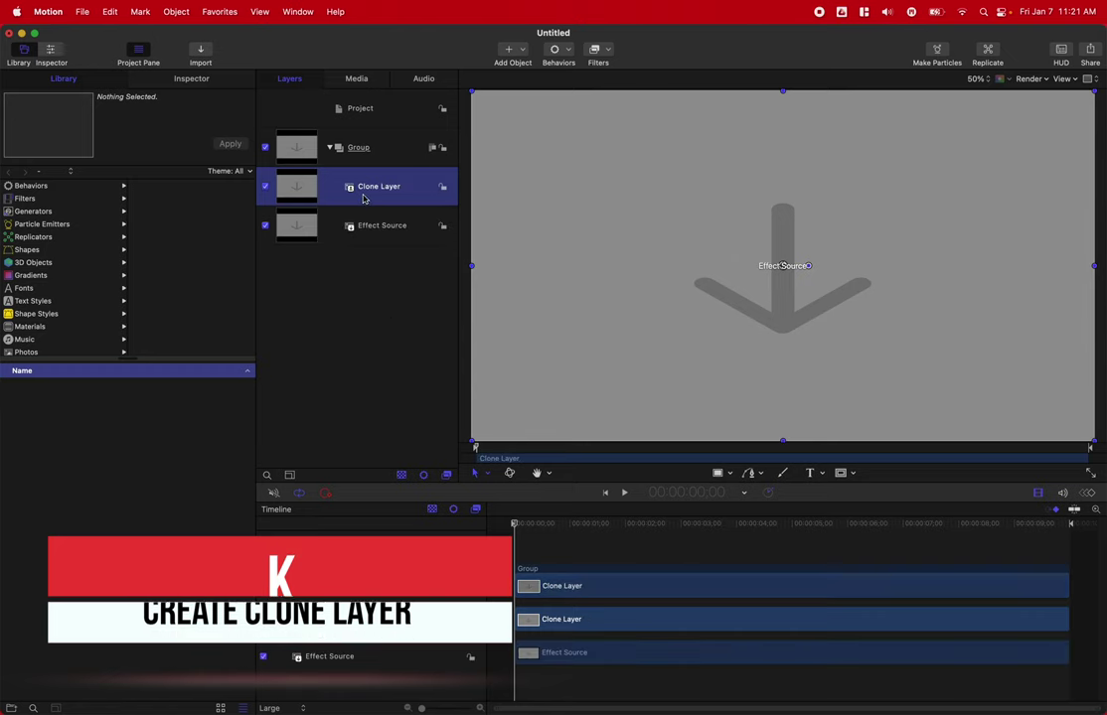
- Publish the Clone Layer's Position parameter so it can be adjusted in Final Cut Pro
left_click(164, 79)
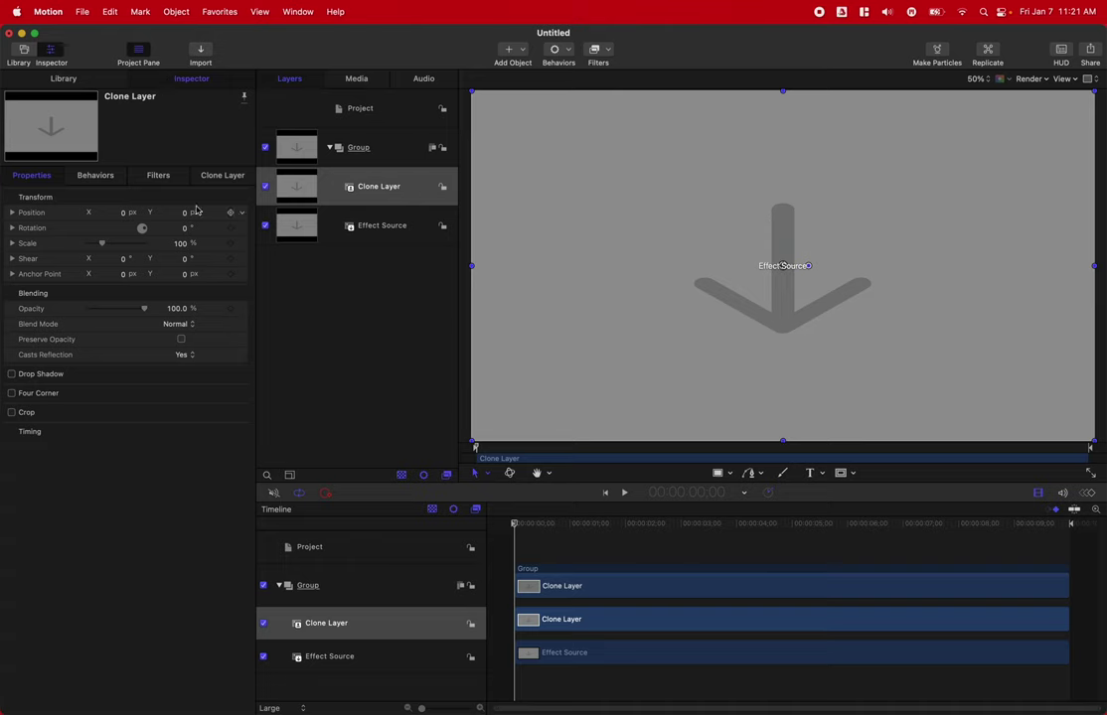
left_click(242, 215)
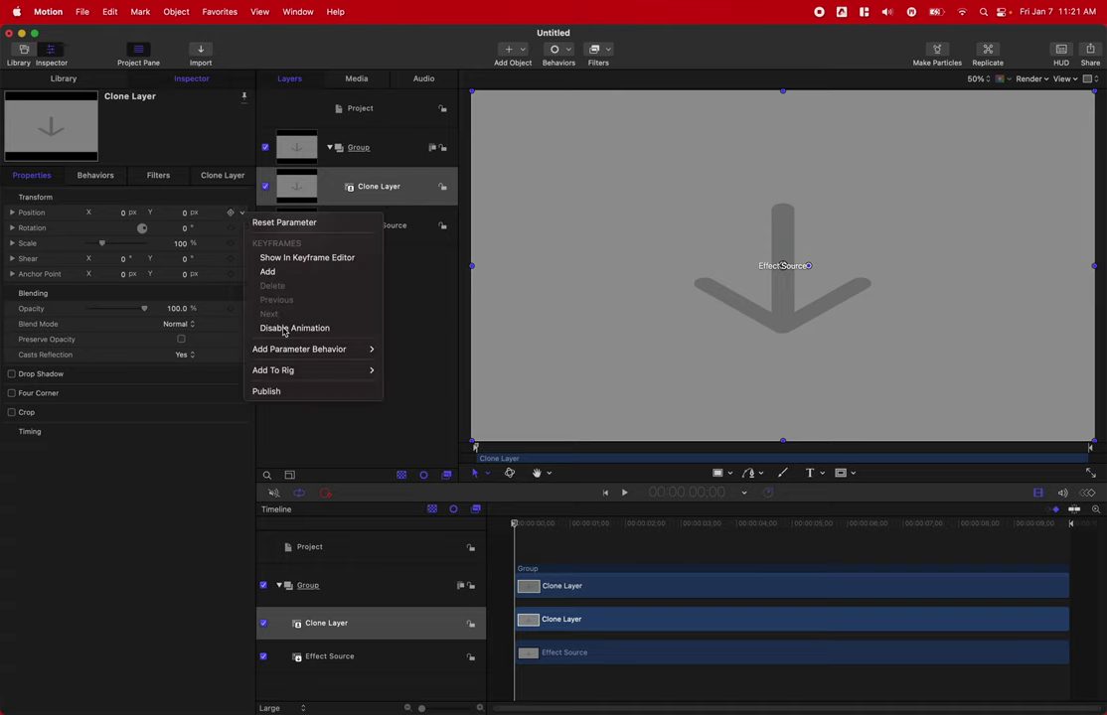
left_click(287, 396)
- Save and publish the effect template as "Clone Stamp" in the Tutorial category
key("super+s")
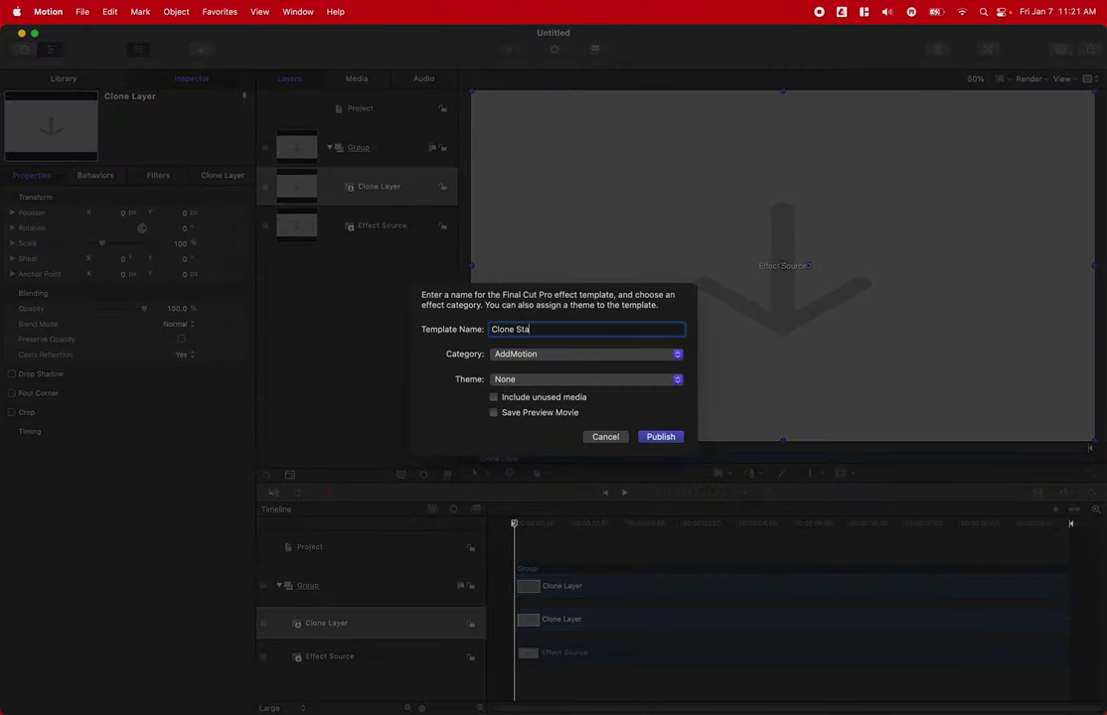
left_click(556, 354)
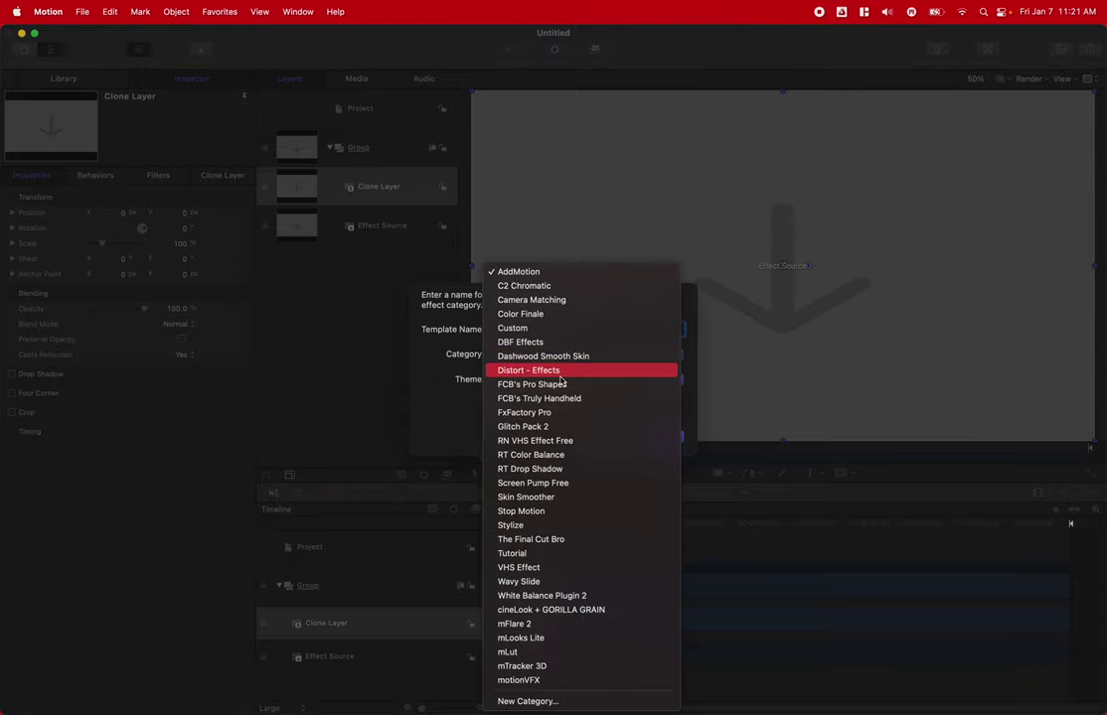
left_click(549, 553)
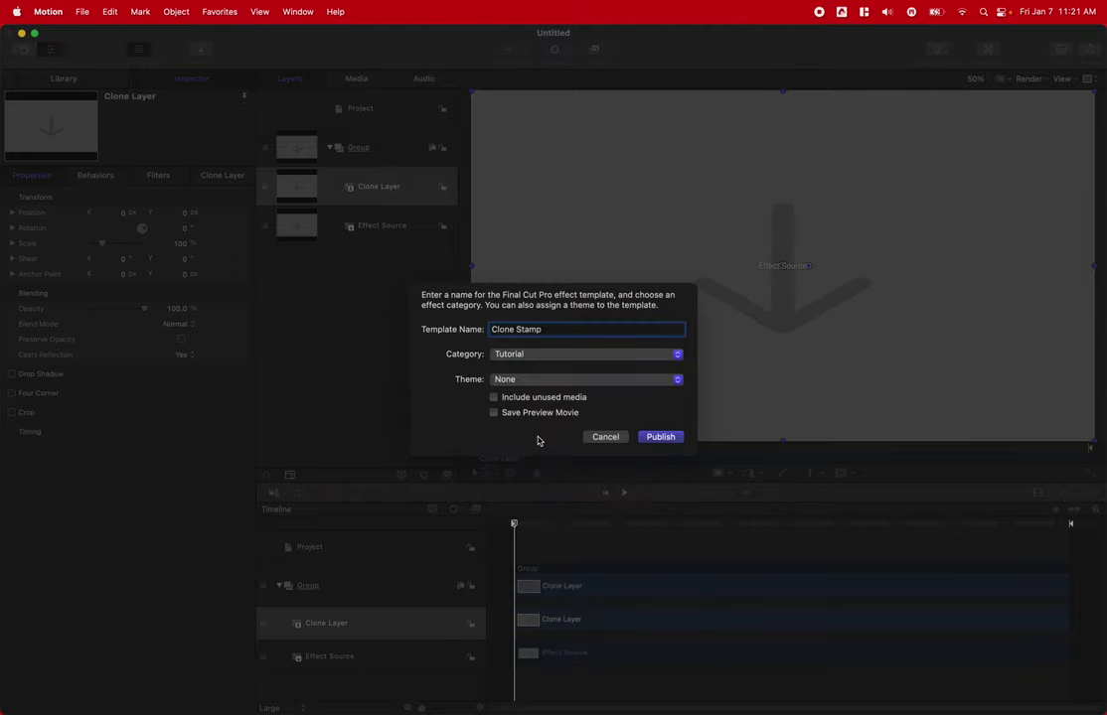
left_click(644, 437)
left_click(594, 300)
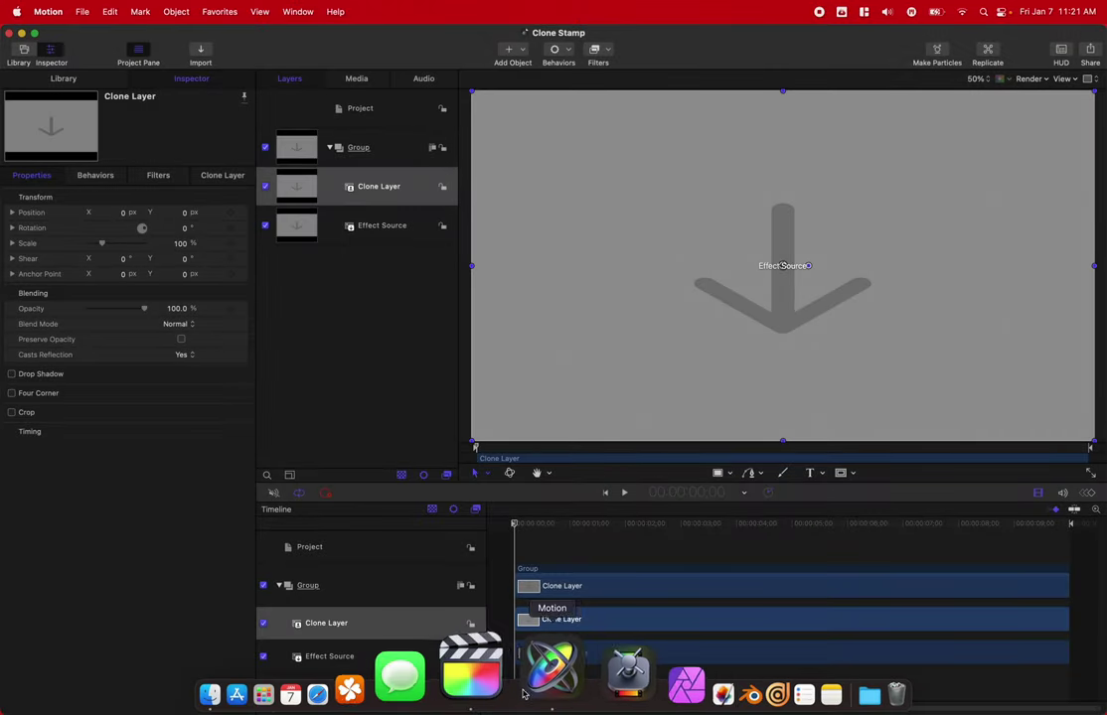
- Switch to Final Cut Pro and delete the duplicate beach clip above the primary clip
left_click(497, 664)
left_click(420, 512)
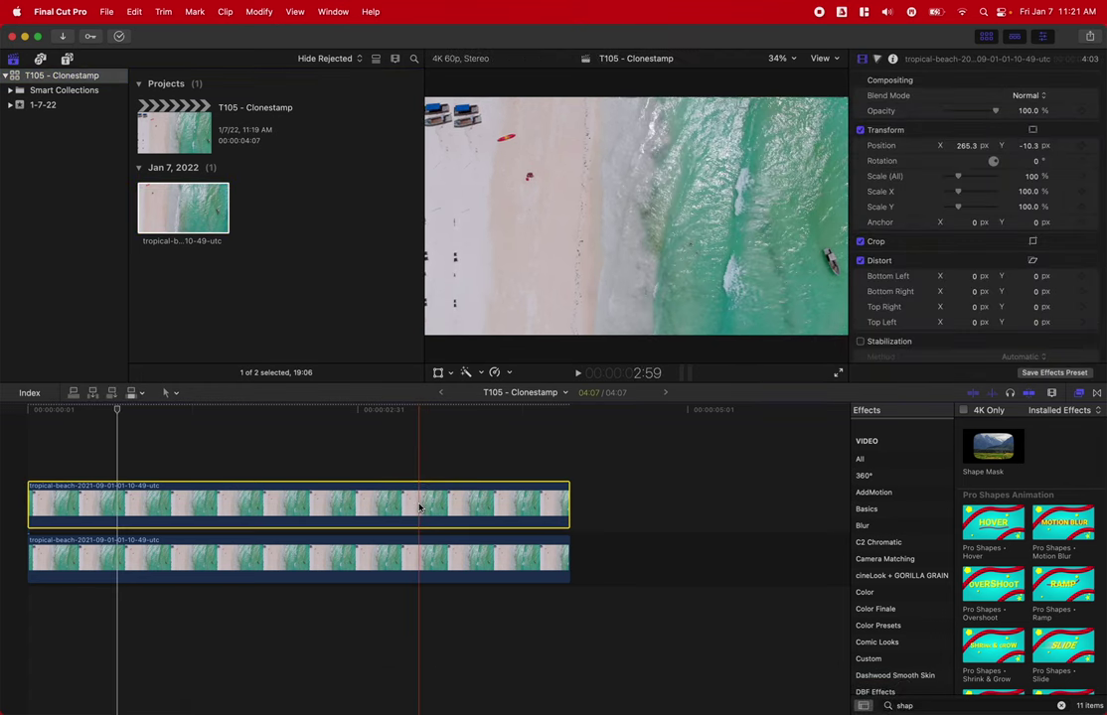
key("Delete")
- Search the effects for "clone" and apply the Clone Stamp effect to the remaining beach clip
left_click(353, 544)
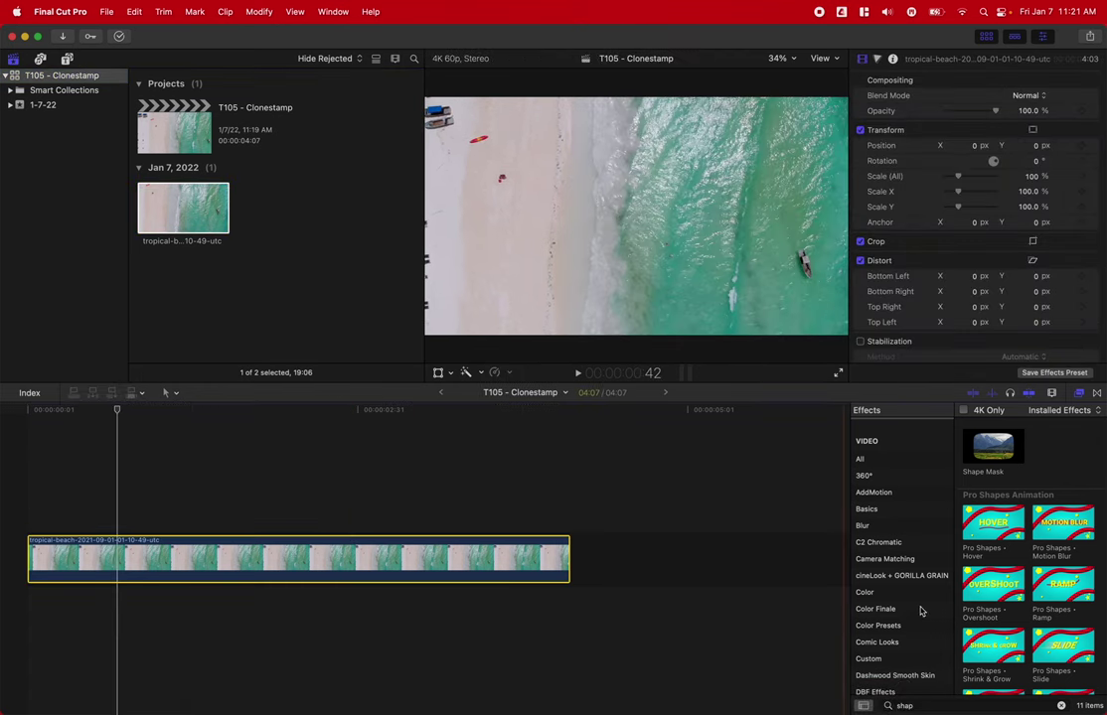
left_click(959, 704)
type("clone")
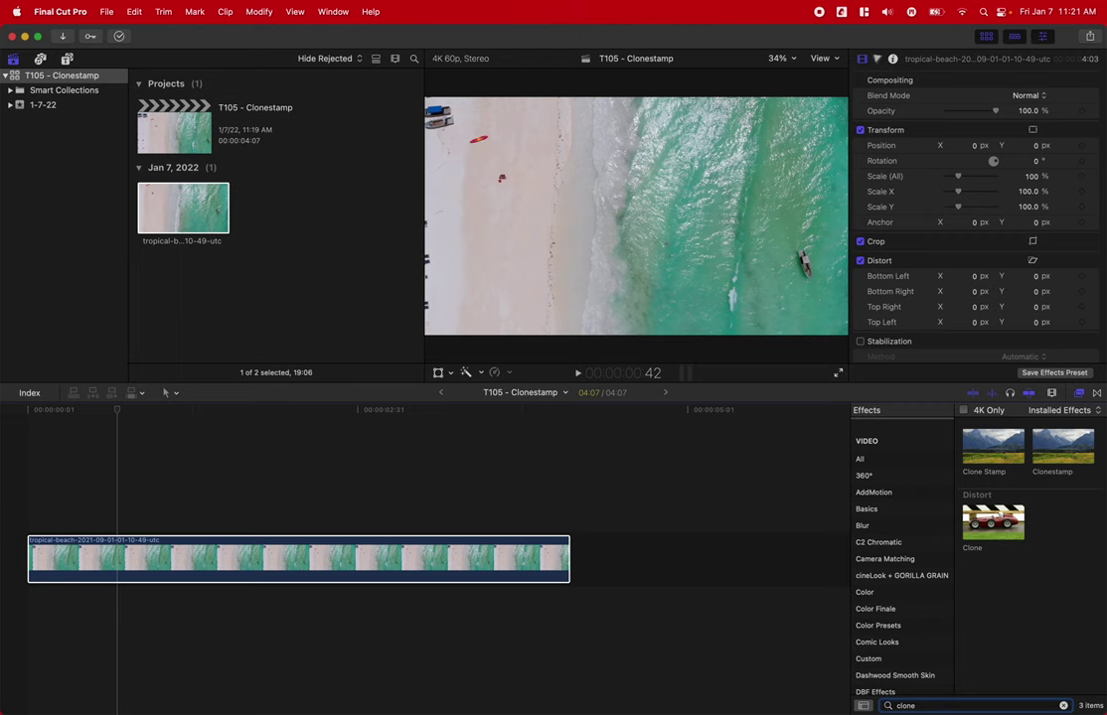
mouse_move(1001, 446)
left_mouse_down()
mouse_move(195, 532)
mouse_move(199, 556)
left_mouse_up()
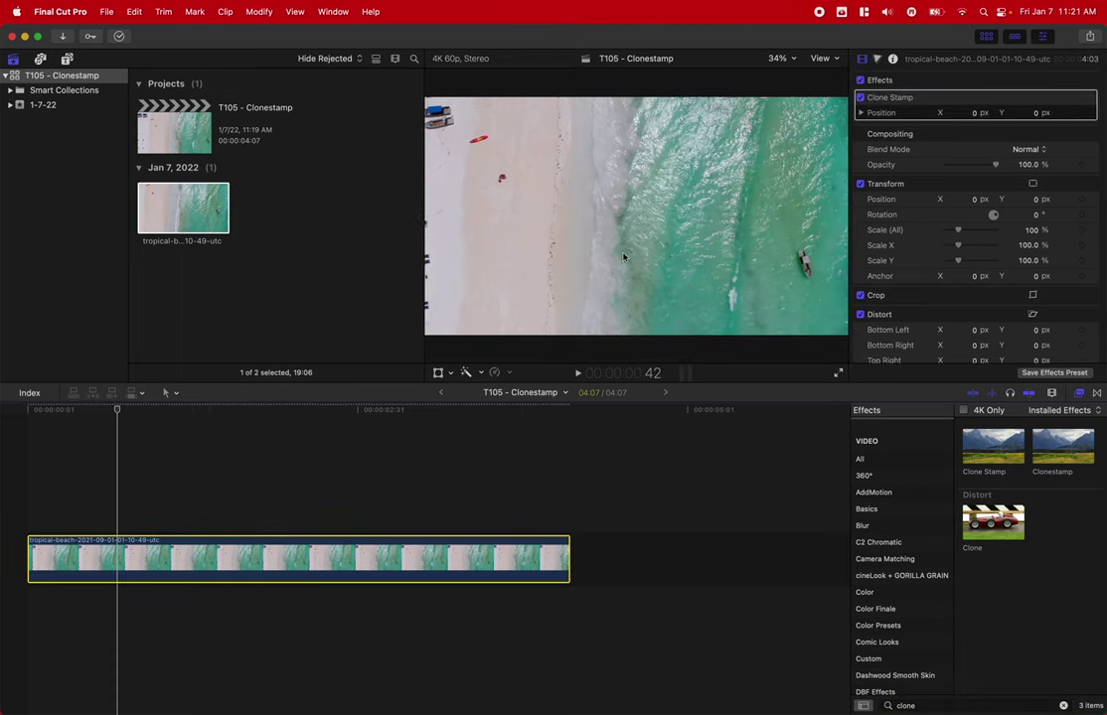
- Hide the browser to enlarge the viewer and add a shape mask to the Clone Stamp effect
key("ctrl+super+1")
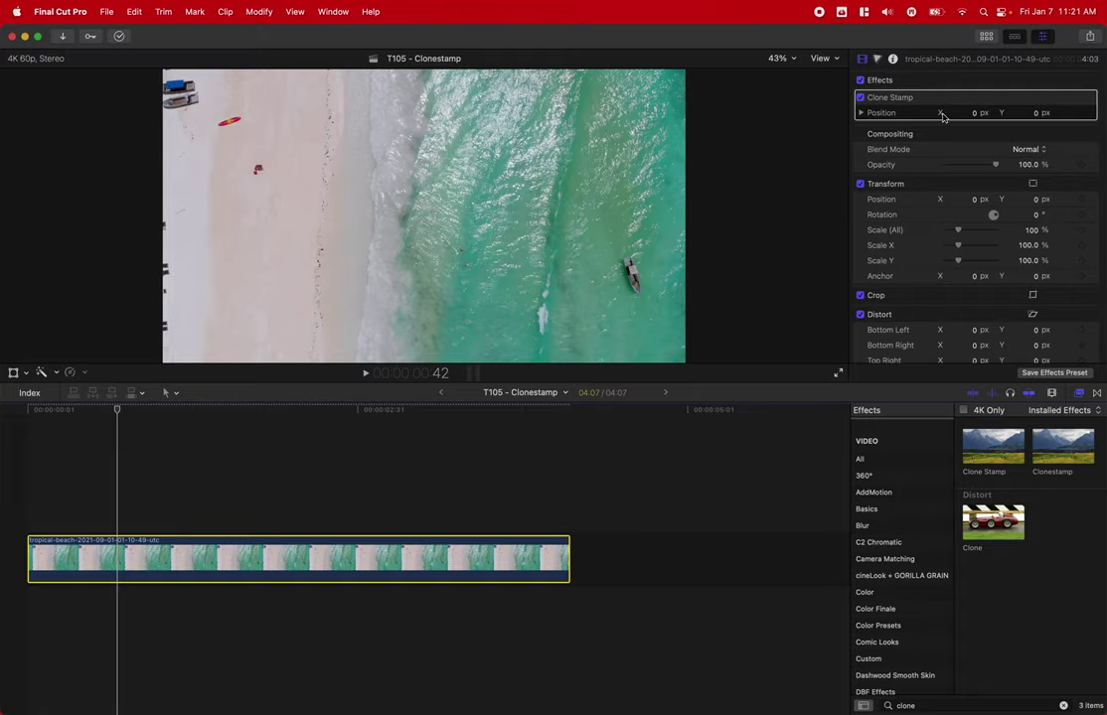
left_click(950, 101)
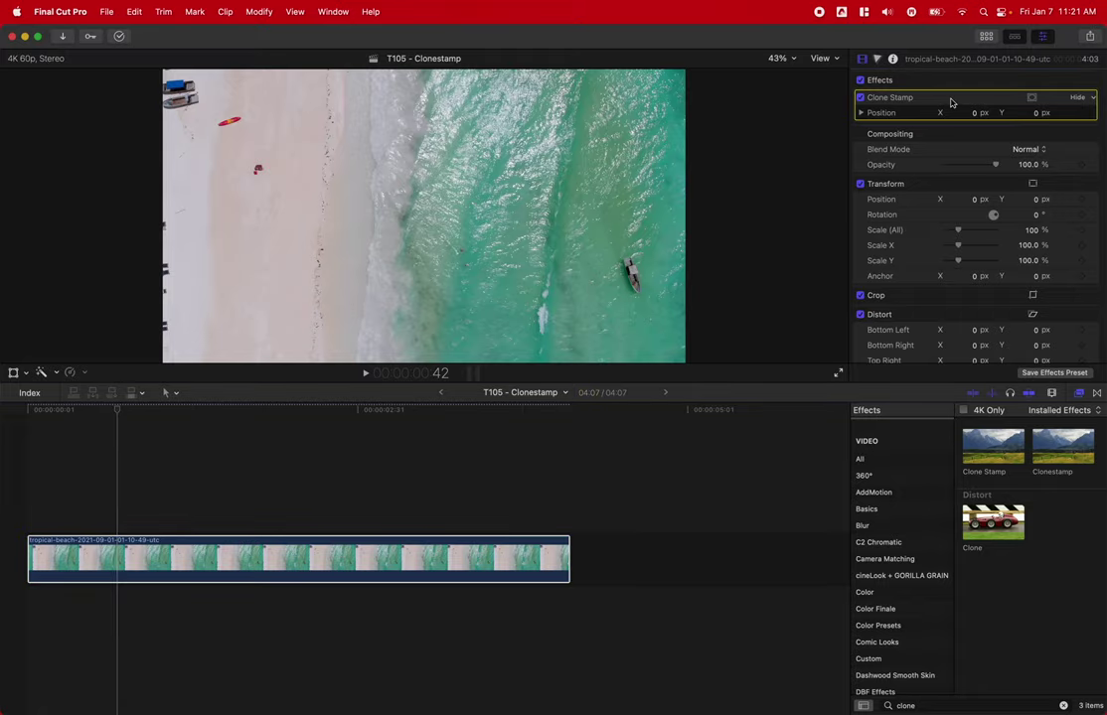
left_click(1032, 98)
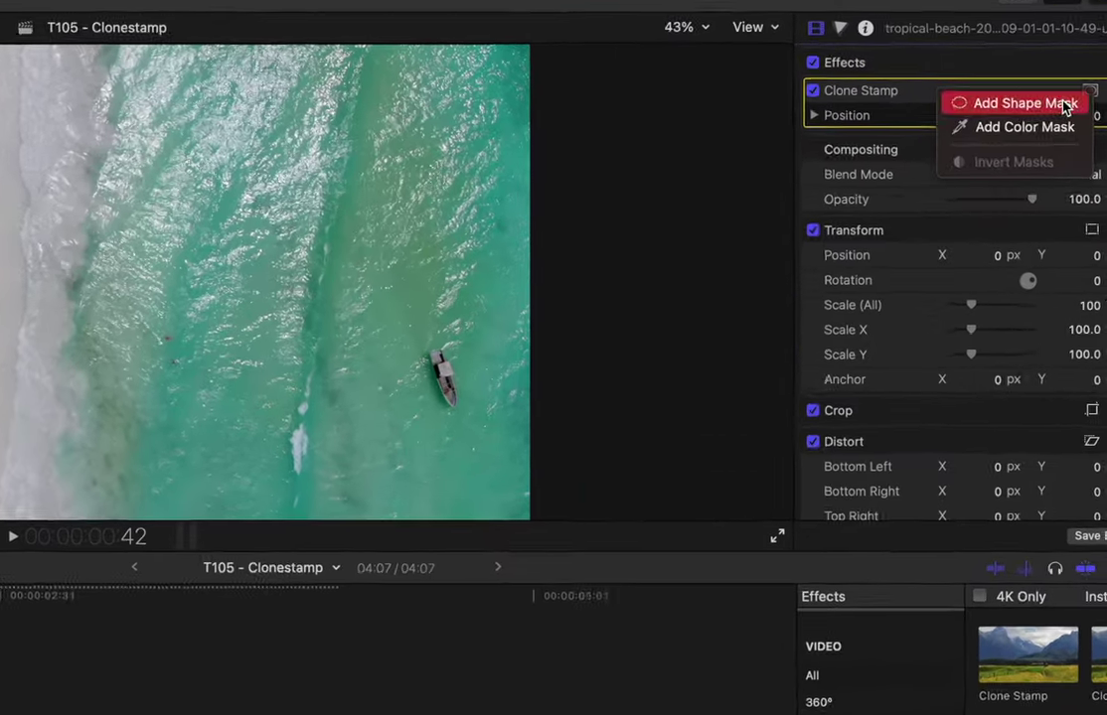
left_click(1001, 106)
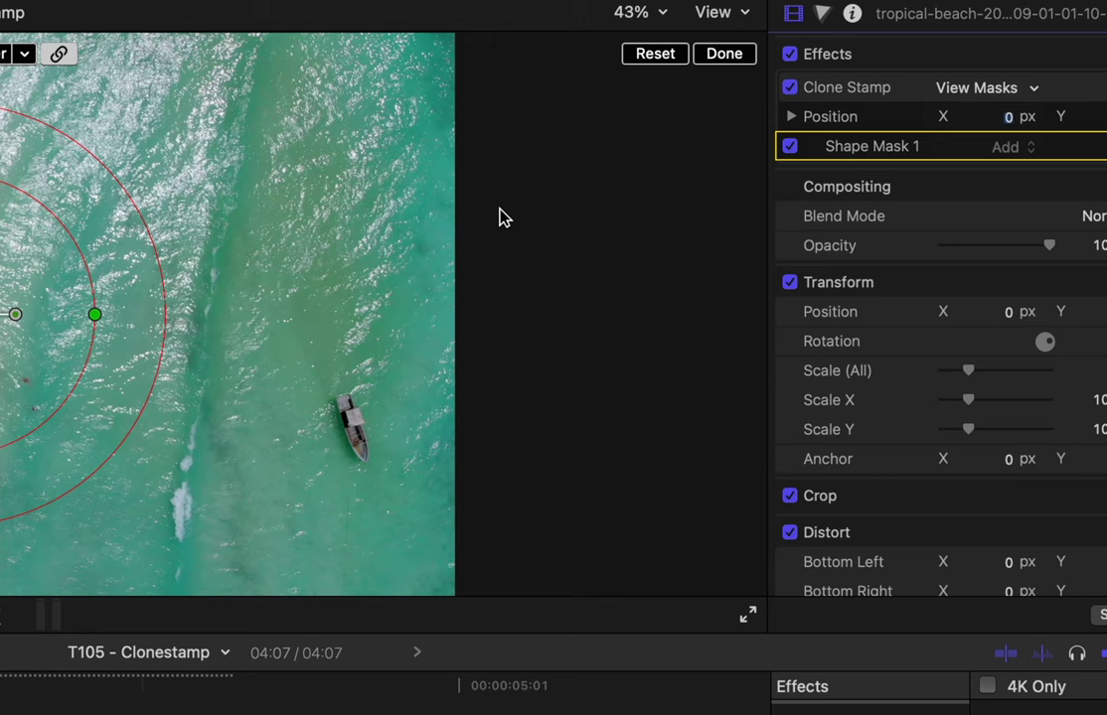
- Move the circular shape mask onto the boat and shrink it to fit closely around it
left_click_drag(48, 293, 376, 389)
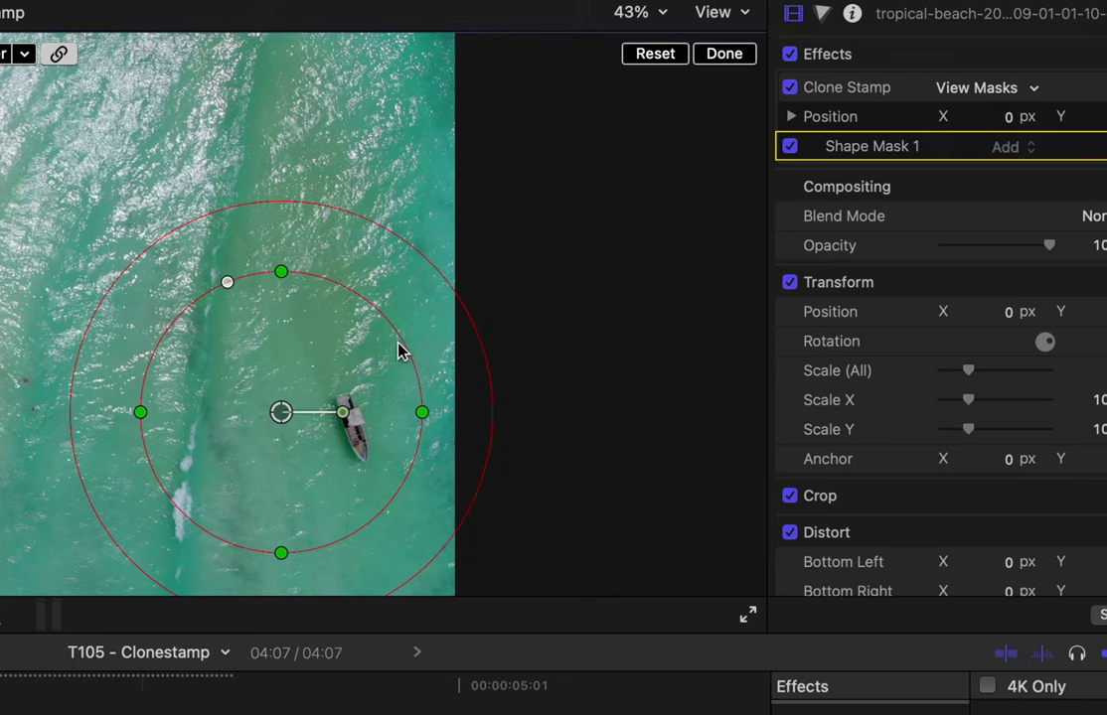
mouse_move(407, 346)
left_mouse_down()
mouse_move(329, 411)
mouse_move(322, 448)
mouse_move(376, 439)
left_mouse_up()
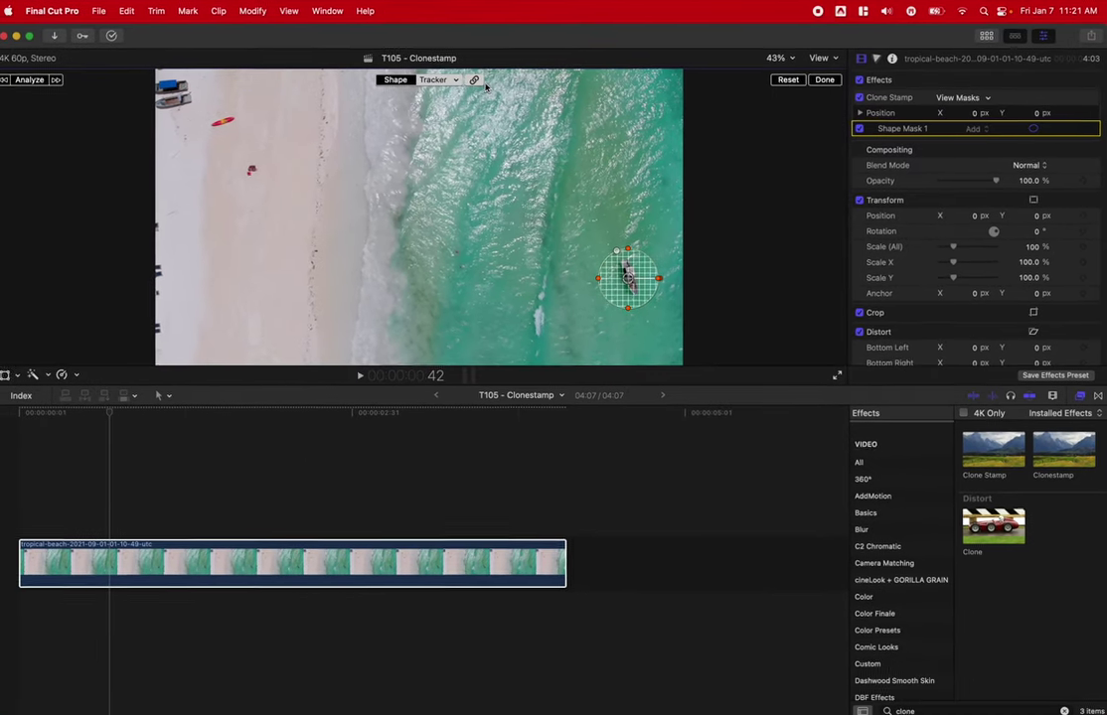
- Toggle the link between the mask shape and its tracker, and analyze the boat's motion through the clip
left_click(476, 81)
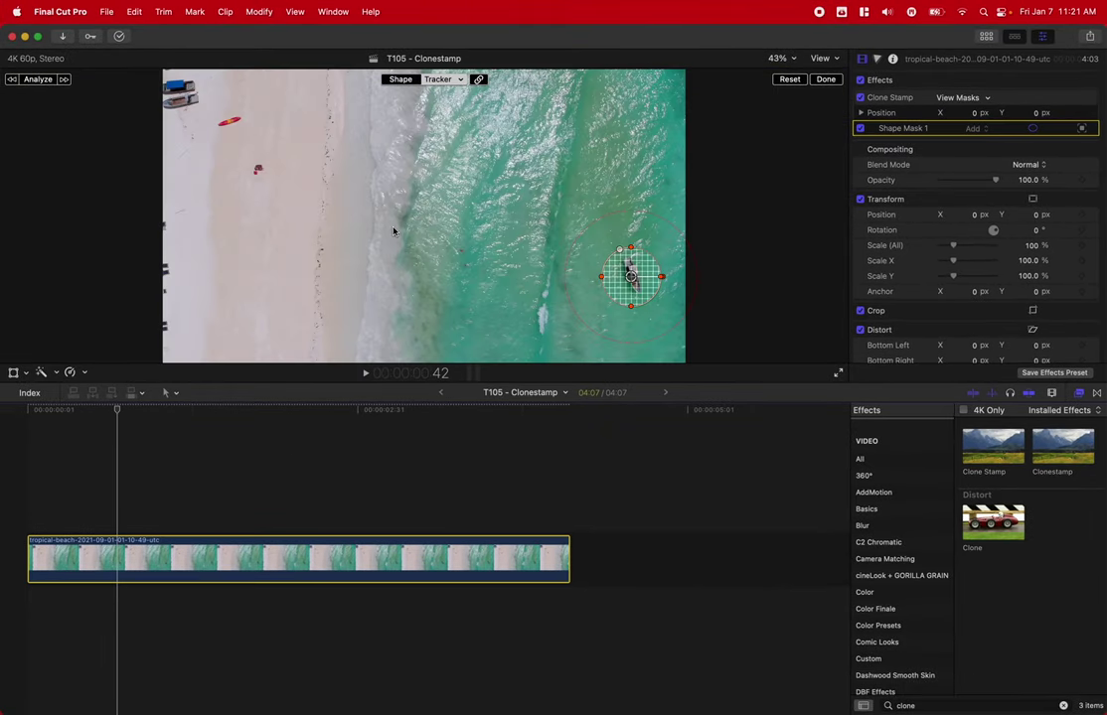
left_click(37, 79)
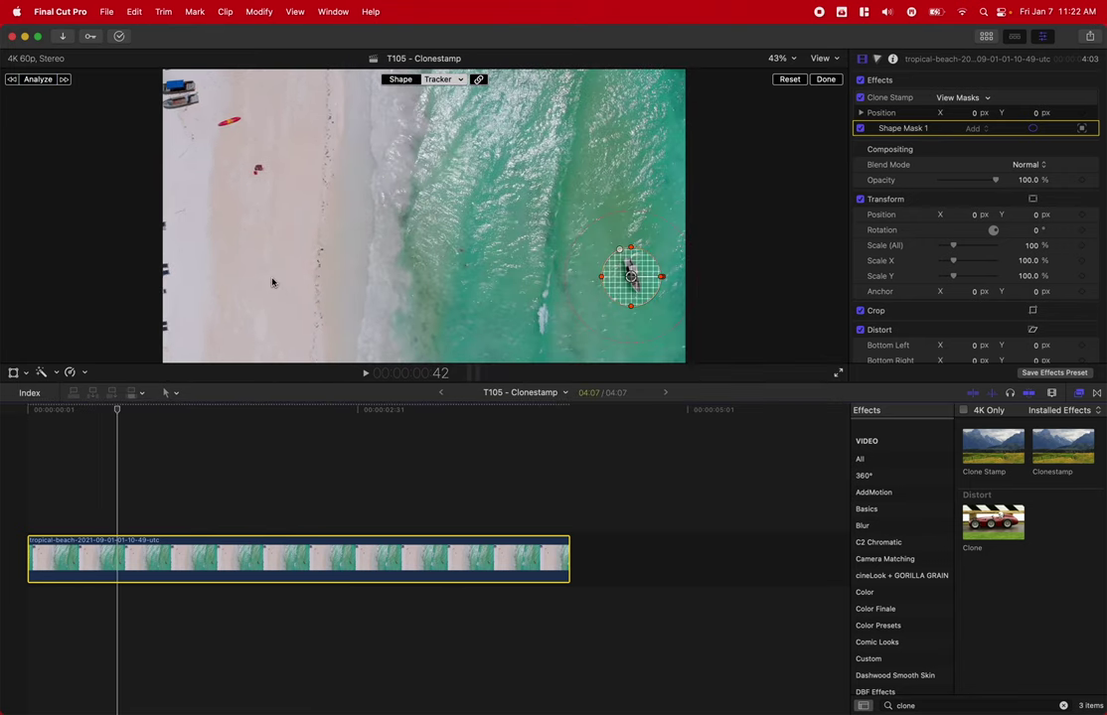
- Offset the Clone Stamp position to X 12.75 px and Y -13.68 px, and narrow the mask into an upright ellipse with a tighter feather
left_click(861, 114)
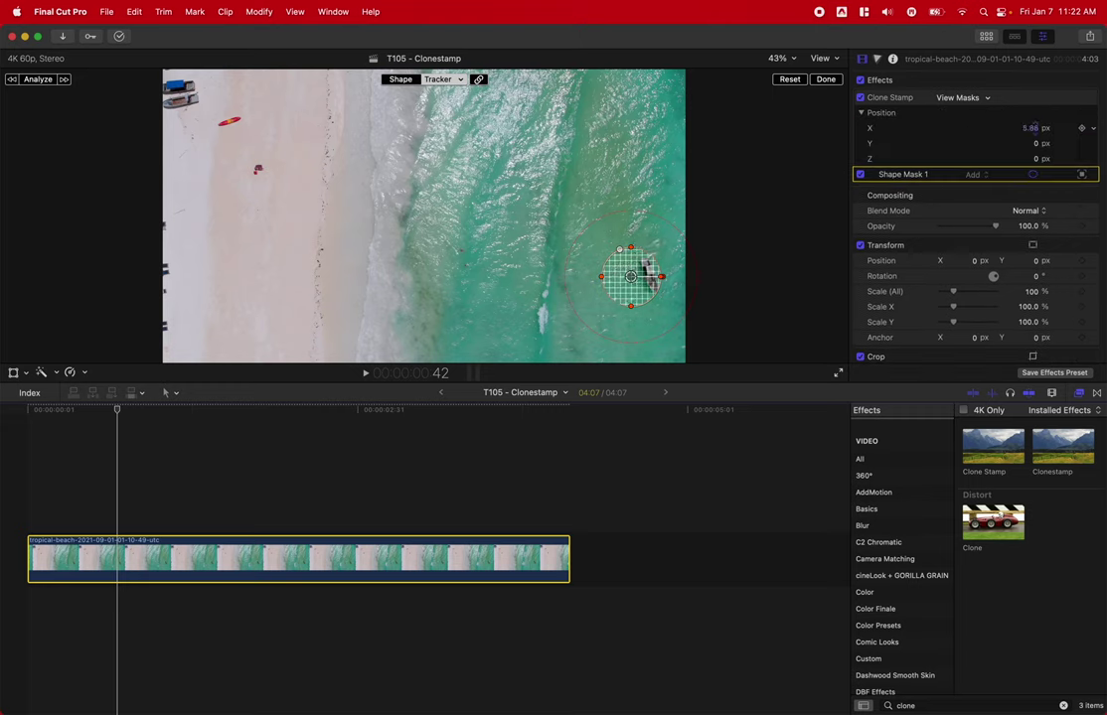
left_click_drag(1033, 126, 1036, 128)
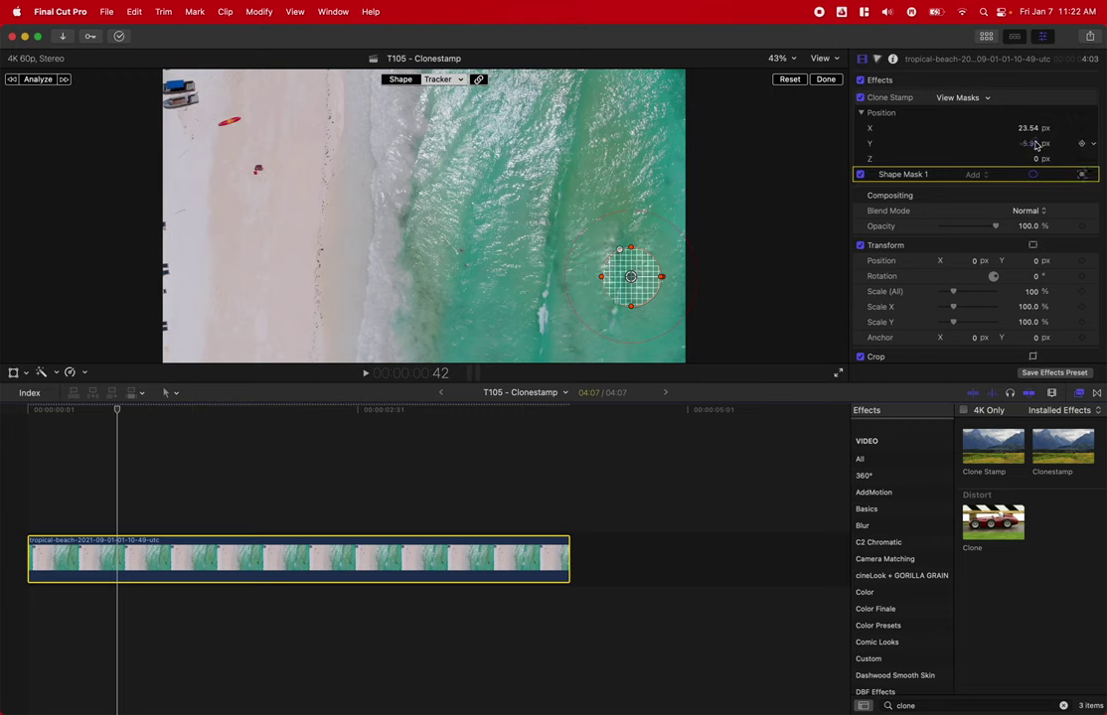
left_click(435, 80)
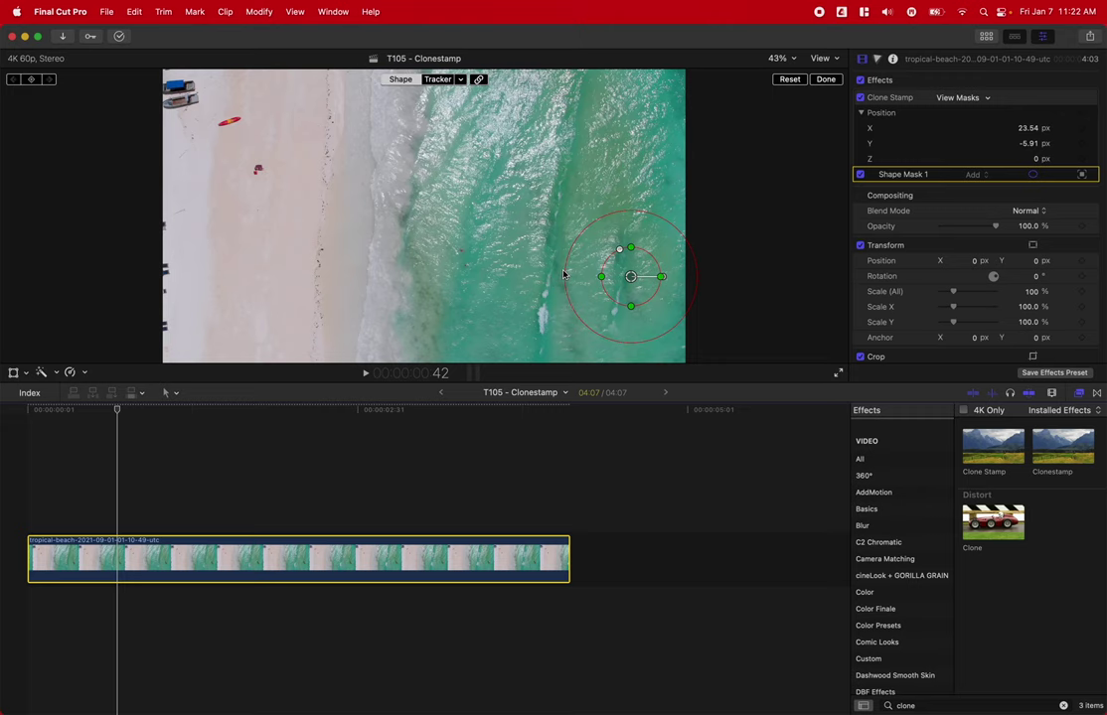
left_click_drag(568, 279, 589, 286)
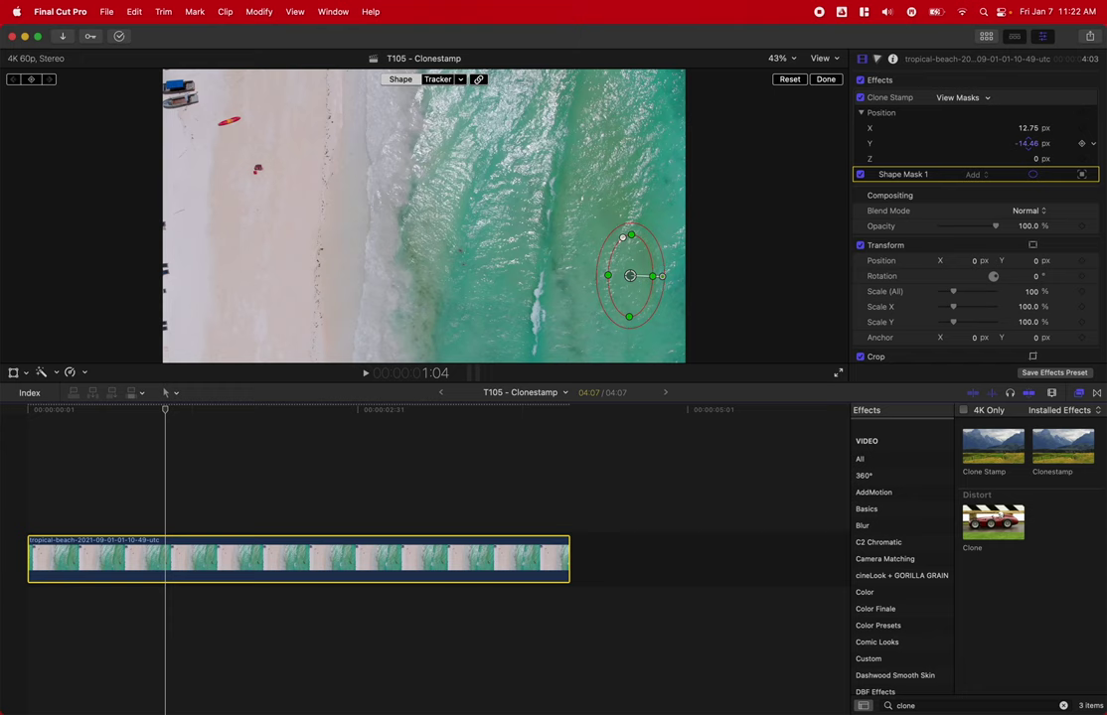
- Play the clip through and replay it to check the boat removal along the tracked mask
key("space")
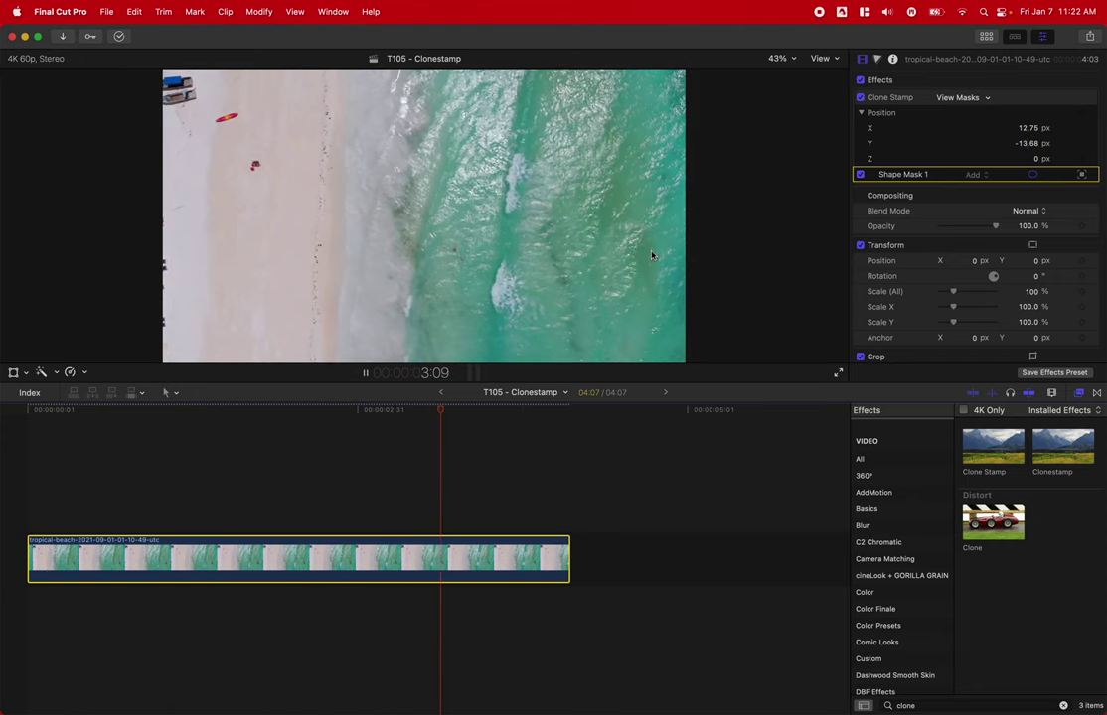
key("space")
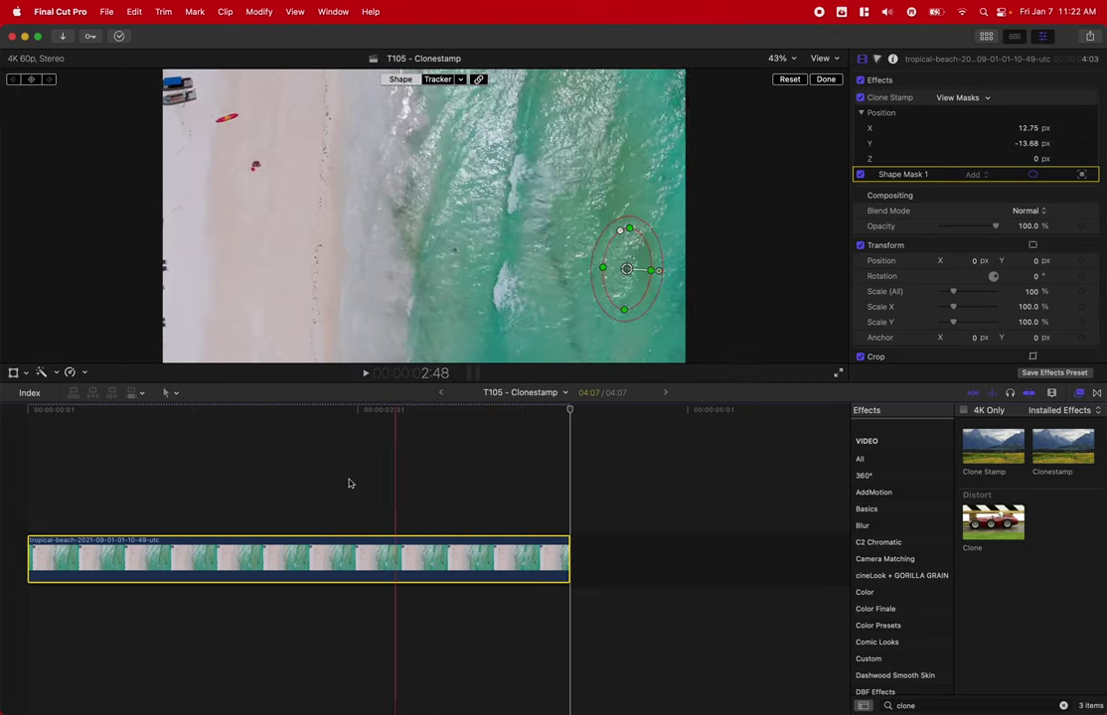
key("space")
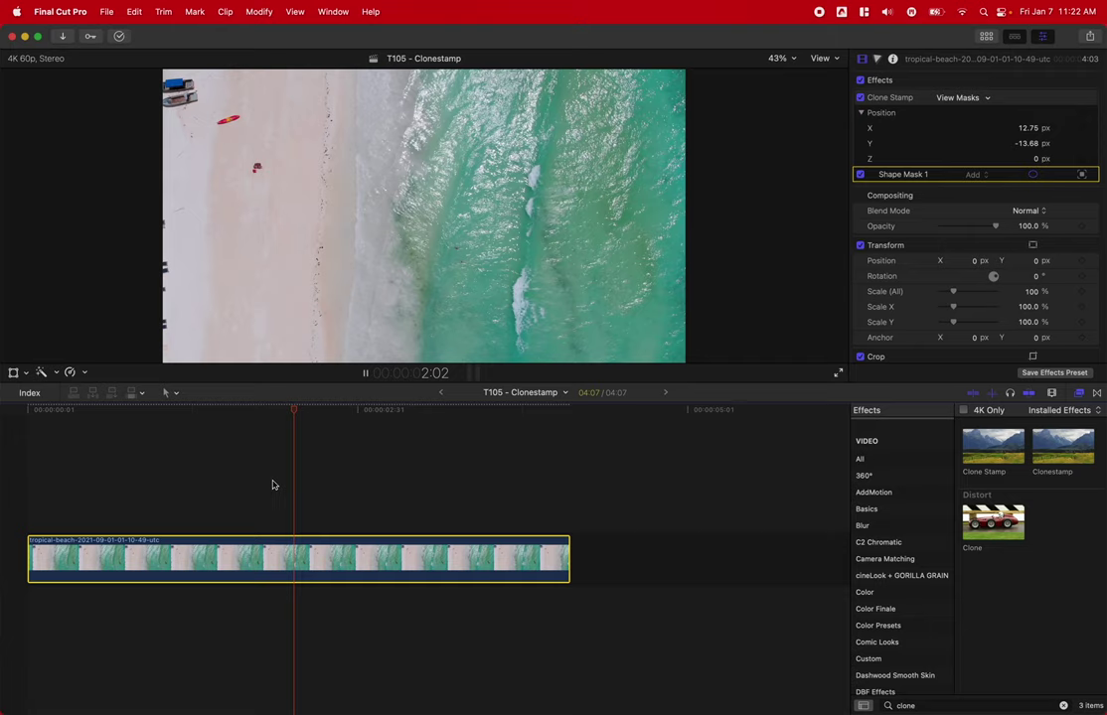